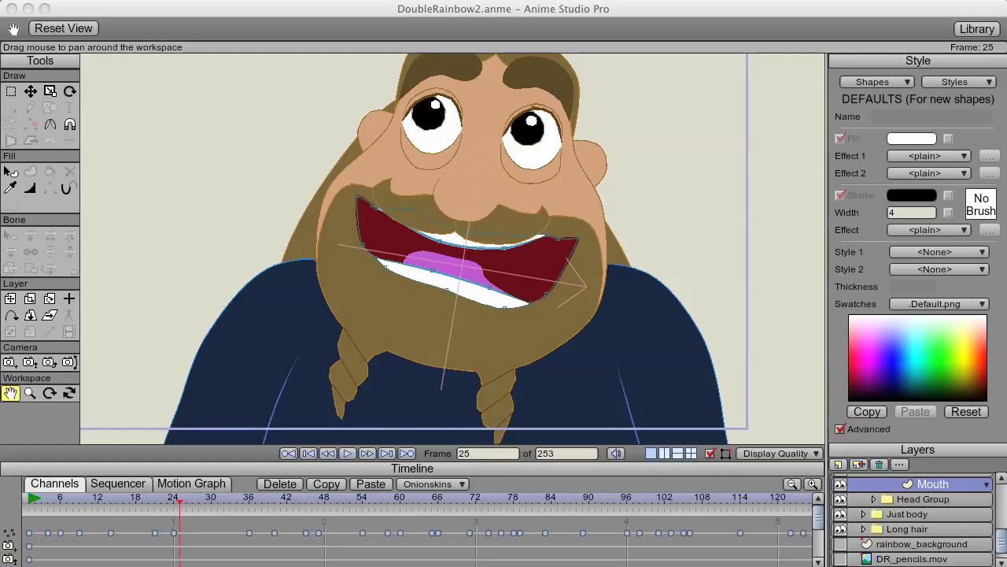
Scrub the mouth animation, recentre the character, and review frames 27 to 85.
{"action": "left_click_drag", "start_coordinate": [83, 504], "coordinate": [627, 508]}
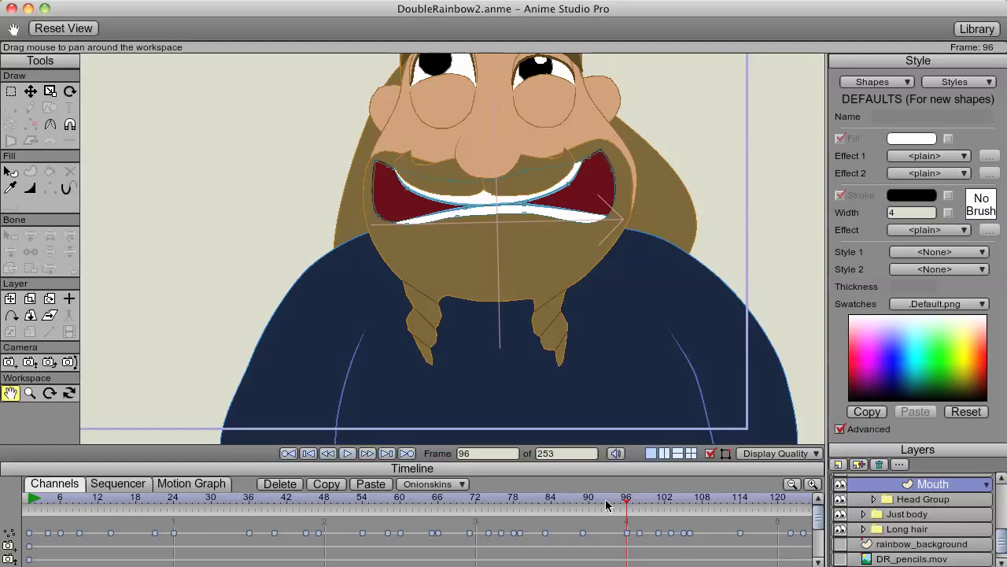
{"action": "left_click_drag", "start_coordinate": [306, 196], "coordinate": [234, 237]}
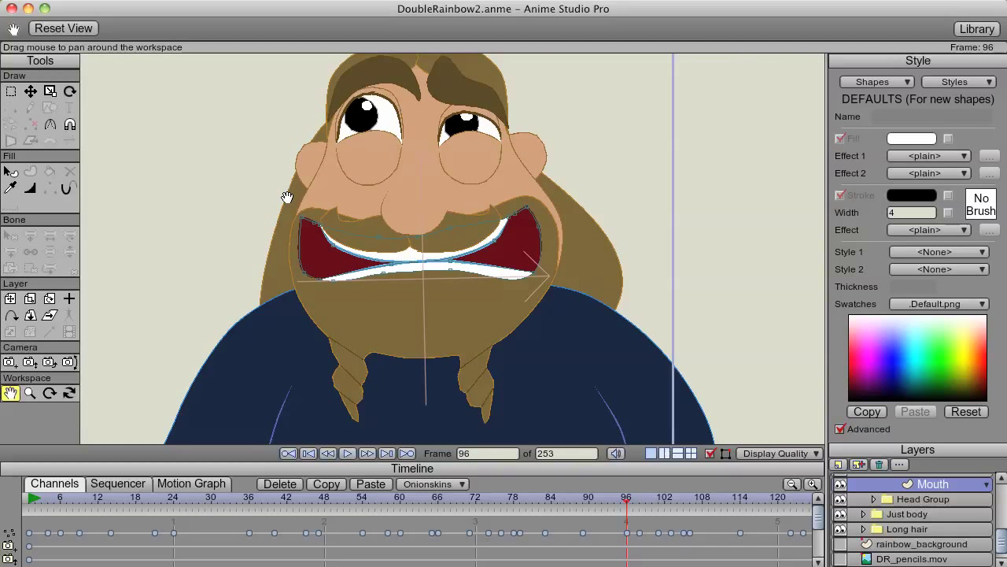
{"action": "left_click", "coordinate": [193, 502]}
{"action": "left_click_drag", "start_coordinate": [194, 504], "coordinate": [557, 499]}
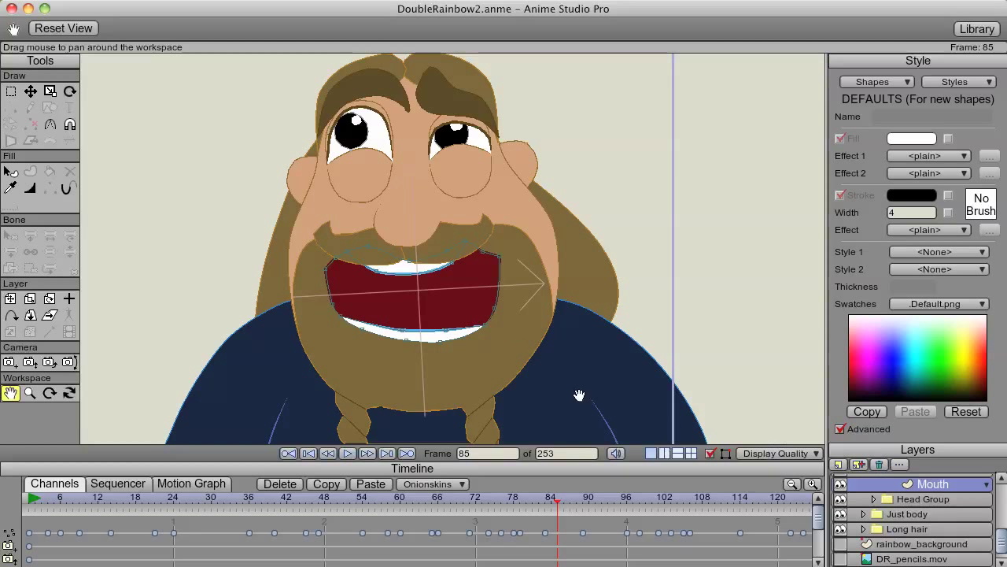
{"action": "mouse_move", "coordinate": [555, 502]}
{"action": "left_mouse_down"}
{"action": "mouse_move", "coordinate": [439, 504]}
{"action": "mouse_move", "coordinate": [560, 487]}
{"action": "left_mouse_up"}
Stop at frame 92 and zoom in on the wide-open mouth.
{"action": "left_click_drag", "start_coordinate": [485, 494], "coordinate": [602, 502]}
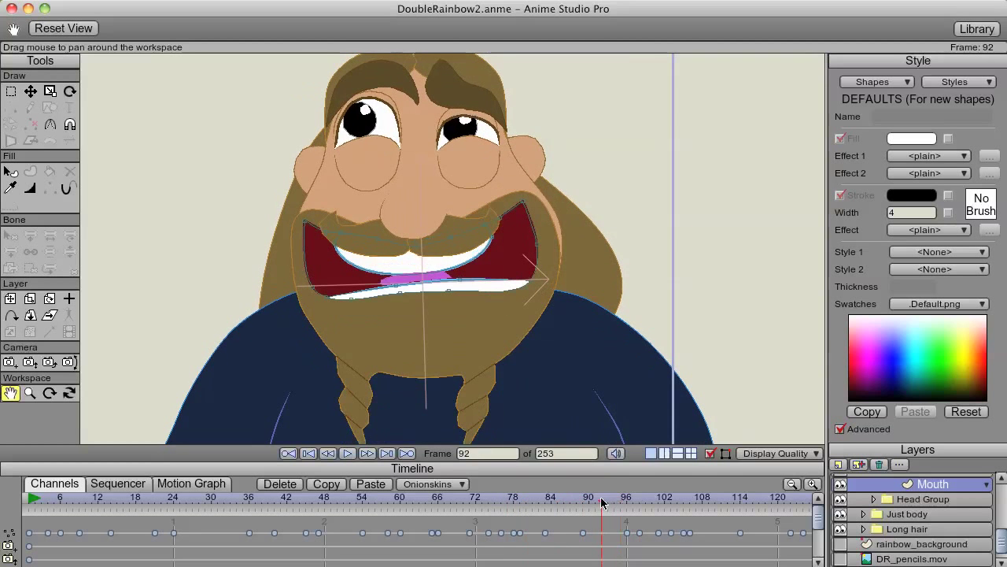
{"action": "left_click", "coordinate": [29, 393]}
{"action": "left_click_drag", "start_coordinate": [338, 299], "coordinate": [708, 246]}
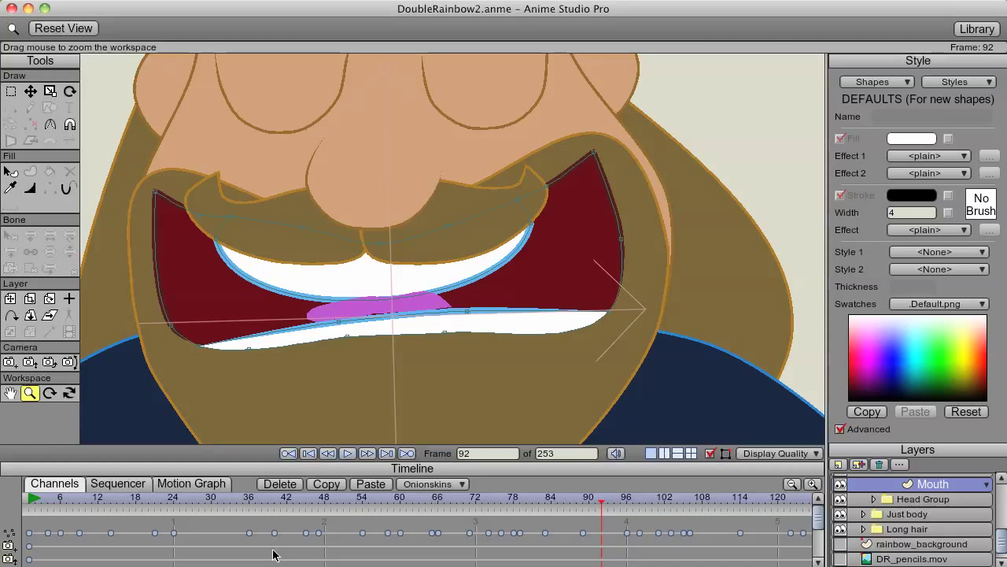
Compare the mouth at frame 26, zoom out to the whole face, and step through frames 8–48.
{"action": "left_click_drag", "start_coordinate": [55, 499], "coordinate": [184, 483]}
{"action": "left_click_drag", "start_coordinate": [665, 207], "coordinate": [476, 286]}
{"action": "left_click", "coordinate": [77, 499]}
{"action": "left_click_drag", "start_coordinate": [77, 499], "coordinate": [501, 488]}
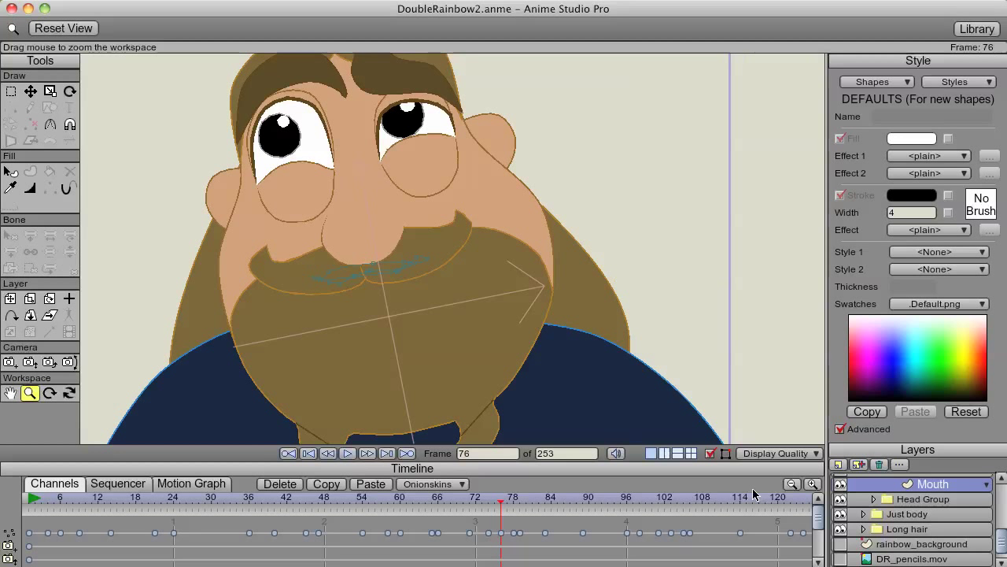
Hide the Mouth, Head Group, Just body, Long hair and Total Guy layers and show DR_pencils.mov.
{"action": "left_click_drag", "start_coordinate": [841, 484], "coordinate": [842, 560]}
{"action": "left_click", "coordinate": [840, 559]}
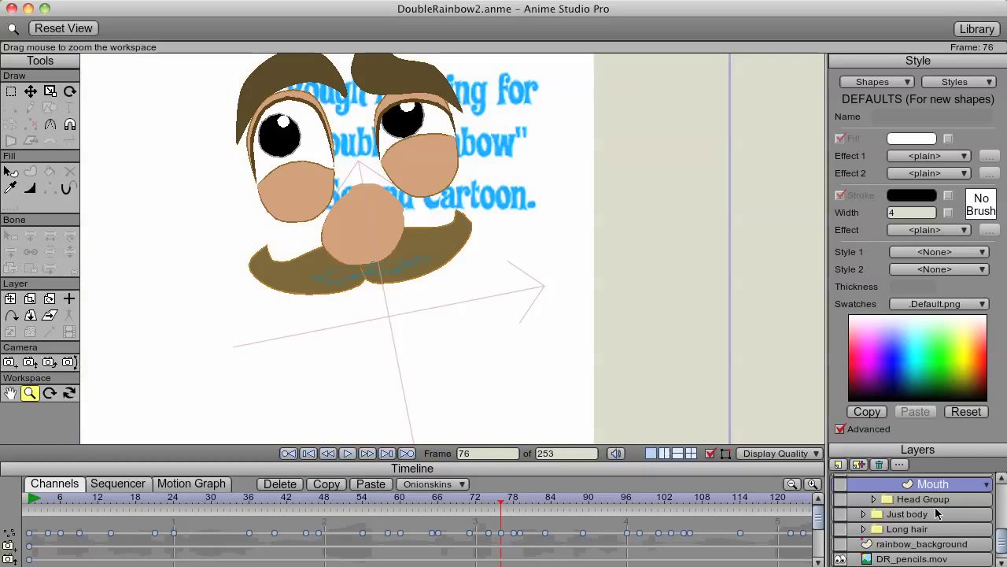
{"action": "left_click_drag", "start_coordinate": [1002, 540], "coordinate": [1000, 432]}
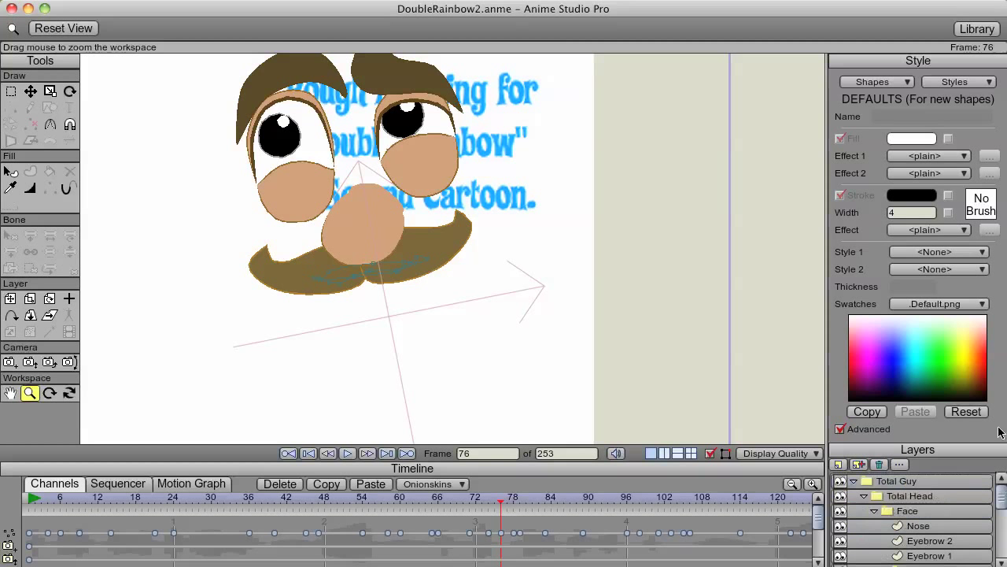
{"action": "left_click", "coordinate": [840, 481]}
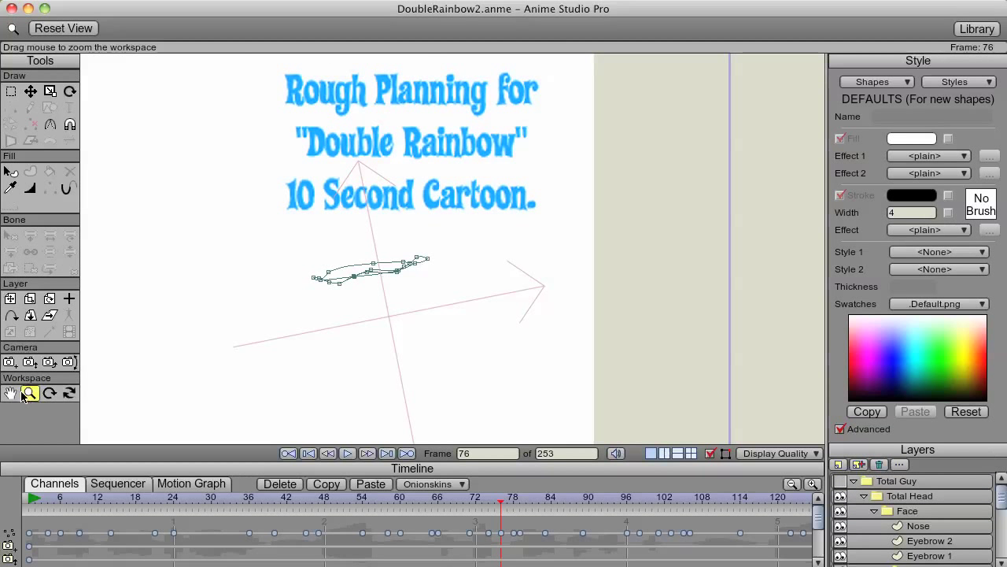
Zoom out to the sketch and camera frame, then play the animation from frame 14.
{"action": "left_click_drag", "start_coordinate": [668, 200], "coordinate": [411, 267]}
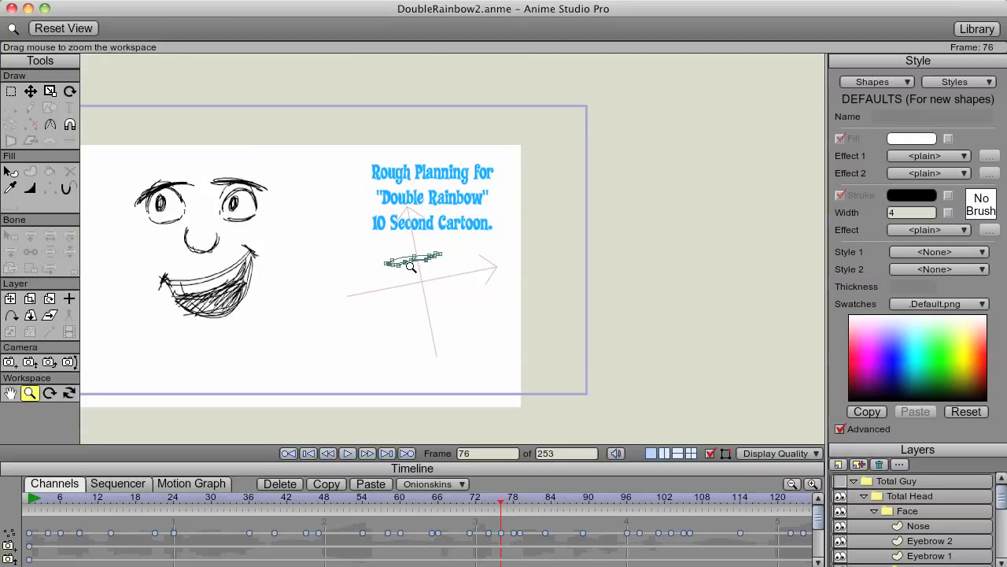
{"action": "left_click_drag", "start_coordinate": [79, 497], "coordinate": [44, 510]}
{"action": "key", "text": "space"}
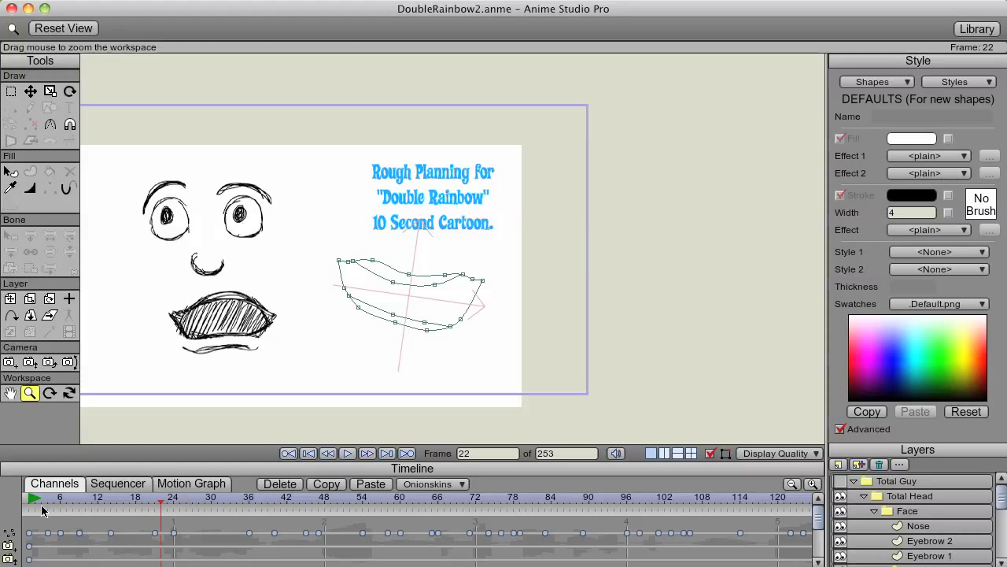
Hide DR_pencils.mov and re-show the Total Guy, Head Group, Just body and Long hair layers.
{"action": "mouse_move", "coordinate": [1002, 505]}
{"action": "left_mouse_down"}
{"action": "mouse_move", "coordinate": [1000, 551]}
{"action": "mouse_move", "coordinate": [1001, 464]}
{"action": "left_mouse_up"}
{"action": "left_click", "coordinate": [841, 543]}
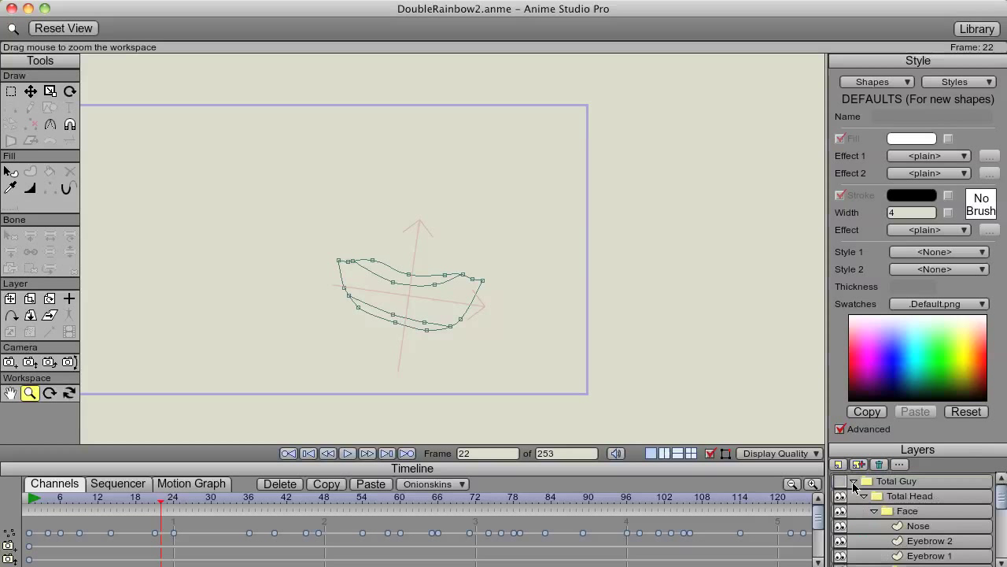
{"action": "left_click", "coordinate": [840, 482]}
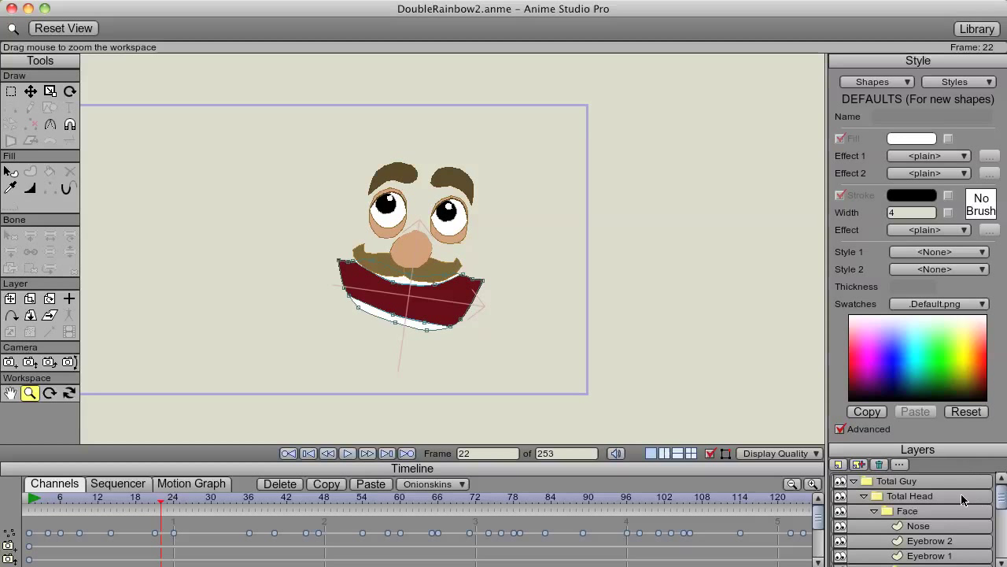
{"action": "left_click_drag", "start_coordinate": [1000, 489], "coordinate": [1002, 535]}
{"action": "left_click", "coordinate": [841, 510]}
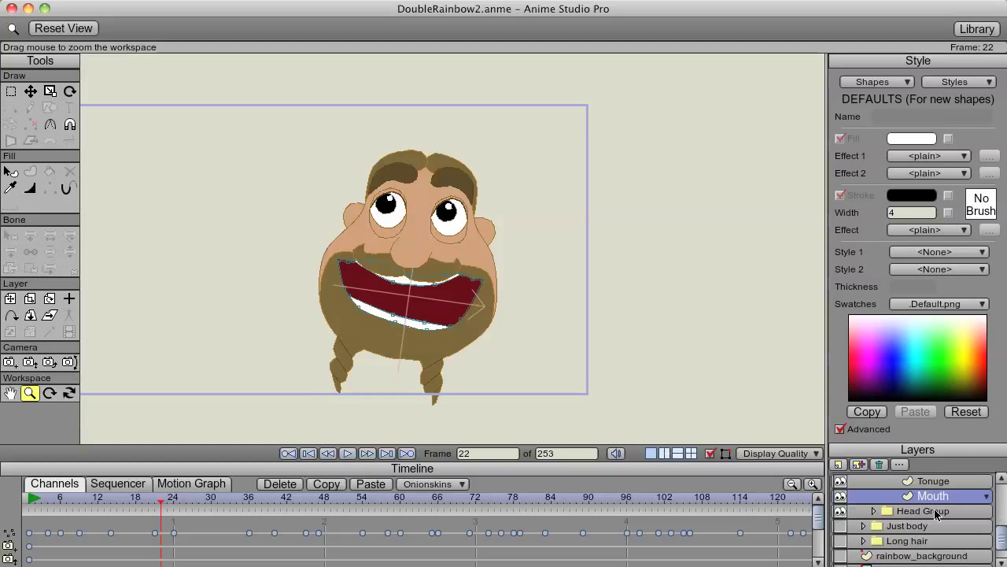
{"action": "left_click_drag", "start_coordinate": [1003, 543], "coordinate": [1002, 554]}
{"action": "left_click", "coordinate": [840, 499]}
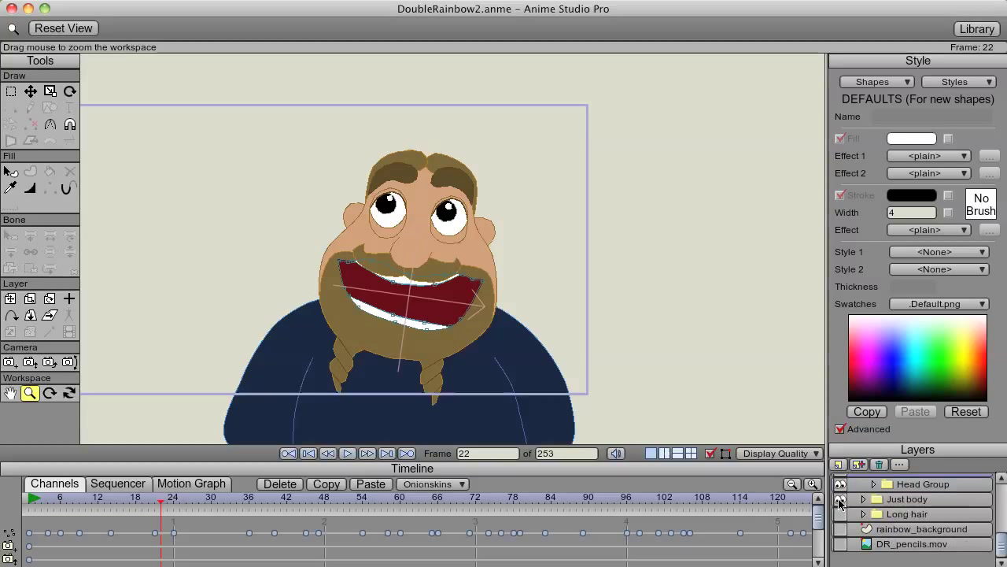
{"action": "left_click", "coordinate": [840, 514]}
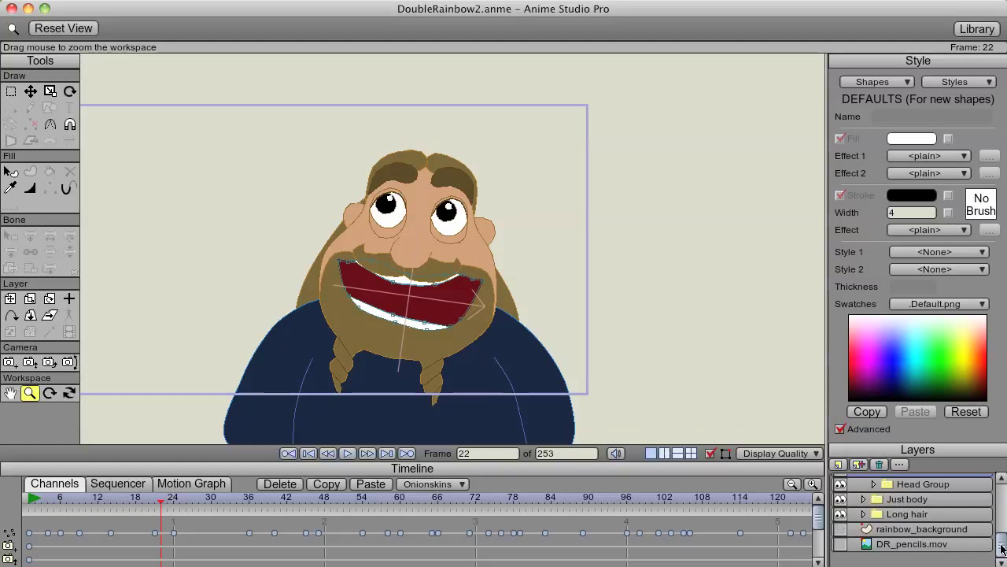
{"action": "left_click_drag", "start_coordinate": [1002, 549], "coordinate": [990, 463]}
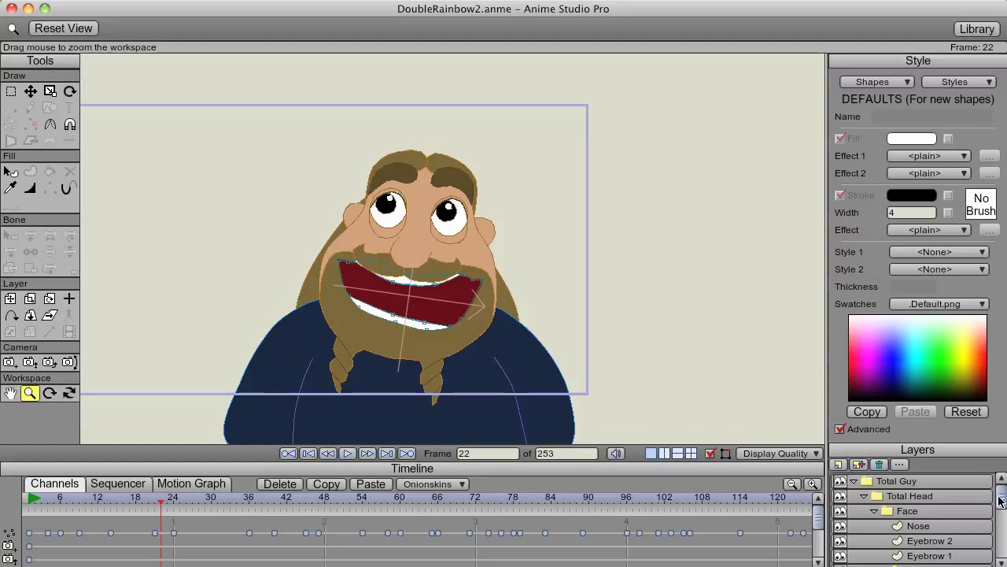
{"action": "left_click", "coordinate": [874, 513]}
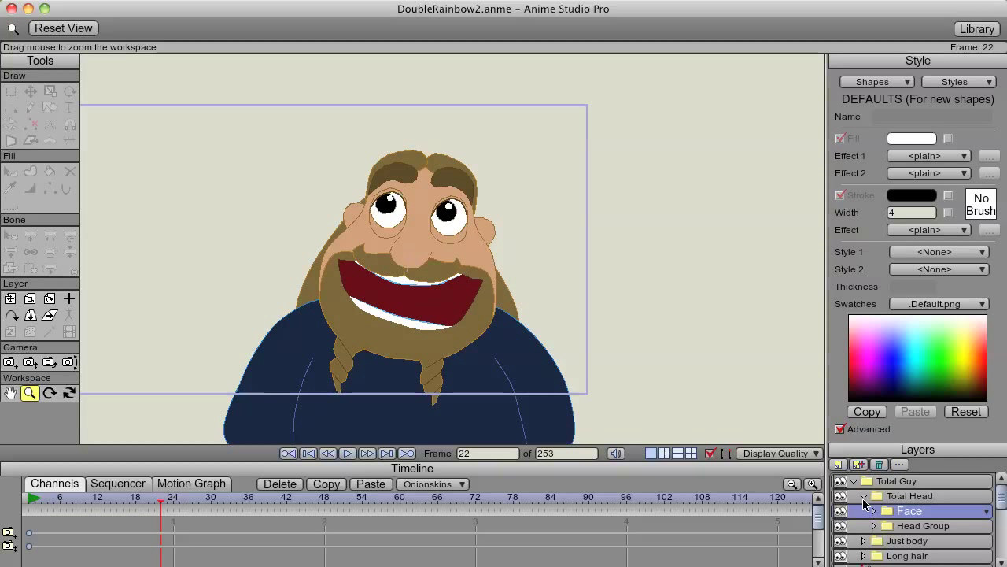
{"action": "left_click", "coordinate": [864, 497]}
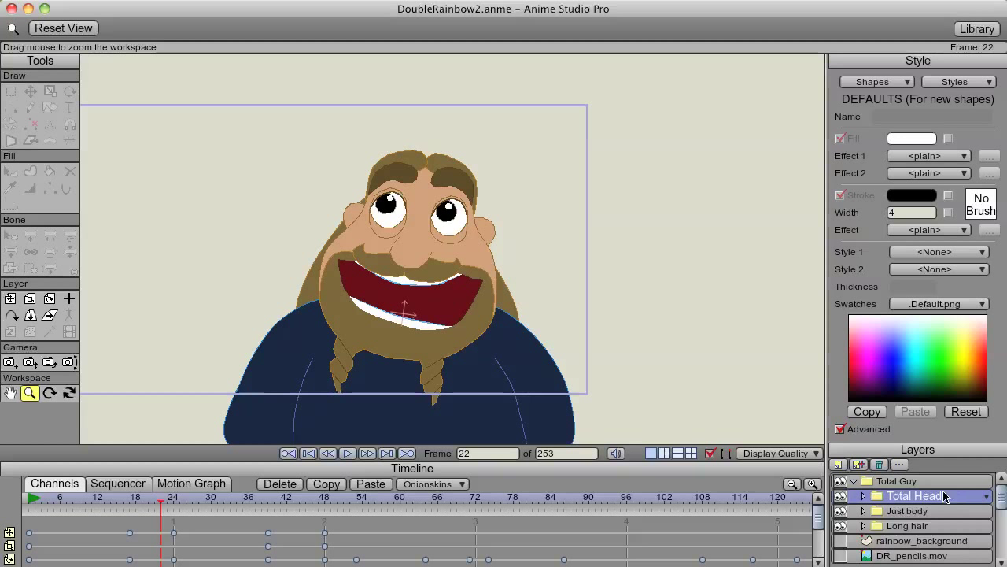
{"action": "left_click", "coordinate": [840, 496]}
{"action": "left_click", "coordinate": [840, 496]}
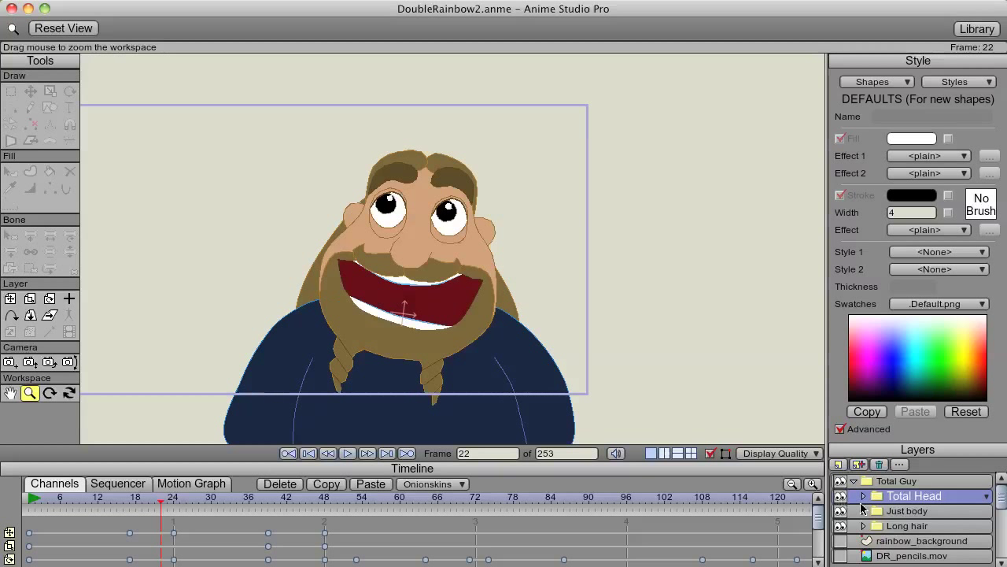
{"action": "left_click", "coordinate": [840, 511]}
{"action": "left_click", "coordinate": [841, 511]}
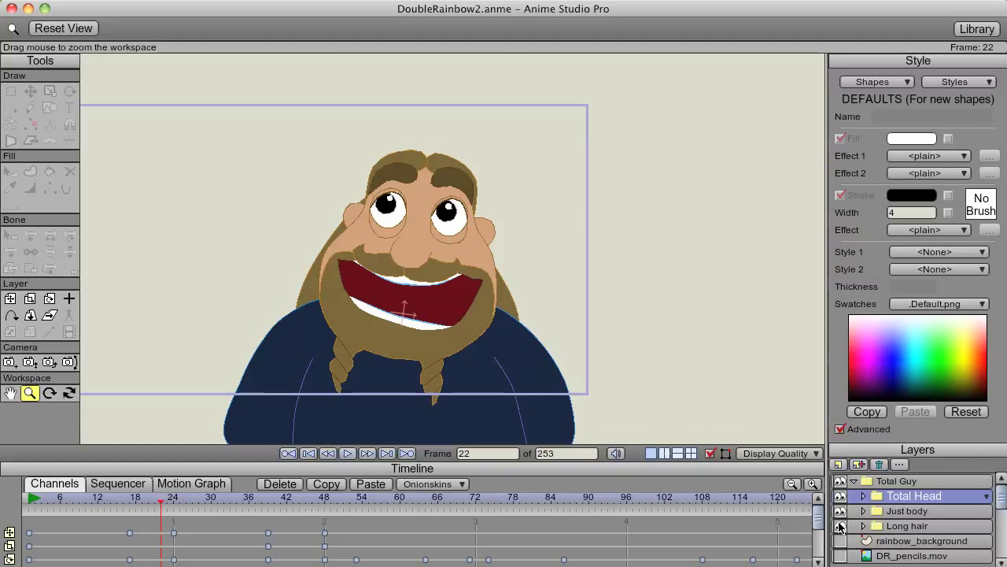
{"action": "left_click", "coordinate": [841, 526]}
{"action": "left_click", "coordinate": [841, 525]}
{"action": "left_click", "coordinate": [864, 496]}
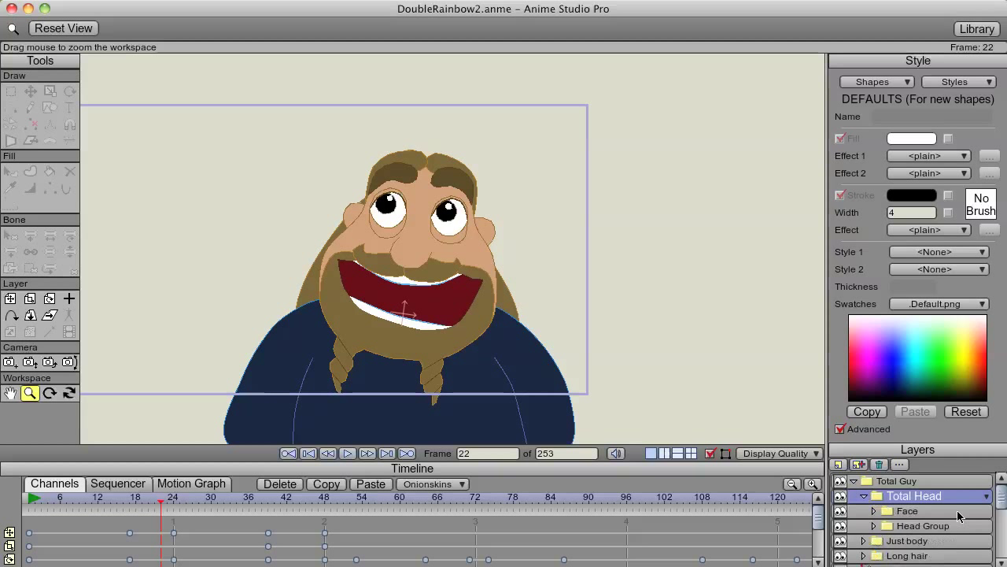
{"action": "left_click", "coordinate": [840, 511]}
{"action": "left_click", "coordinate": [841, 512]}
{"action": "left_click", "coordinate": [841, 511]}
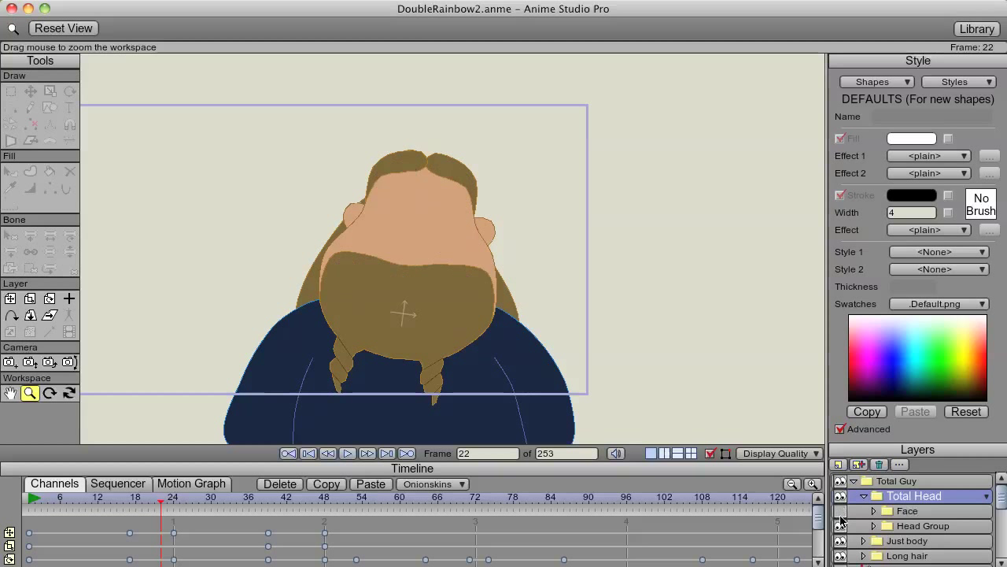
{"action": "left_click", "coordinate": [840, 512]}
{"action": "left_click", "coordinate": [840, 526]}
{"action": "left_click", "coordinate": [840, 525]}
{"action": "left_click", "coordinate": [841, 526]}
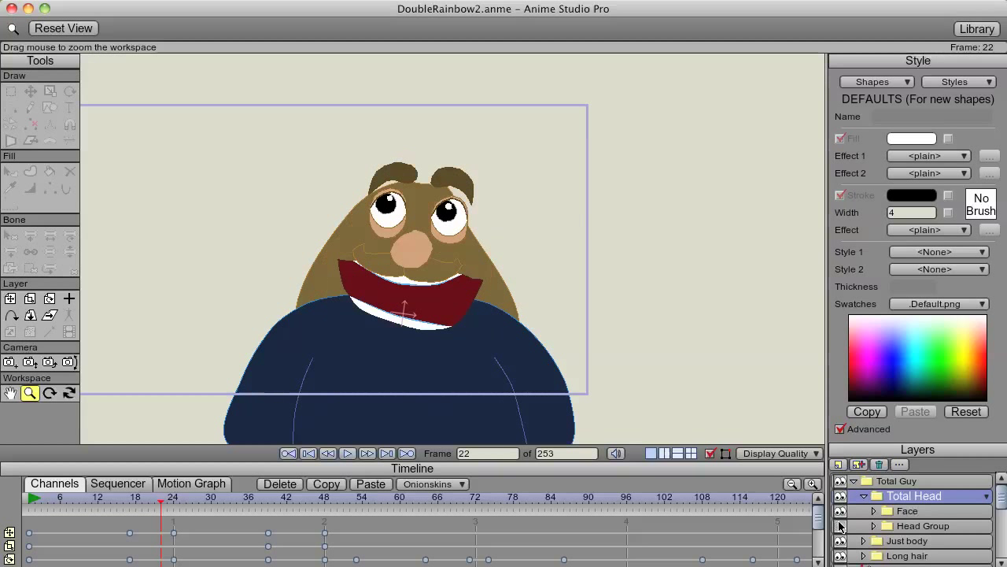
{"action": "left_click", "coordinate": [841, 525]}
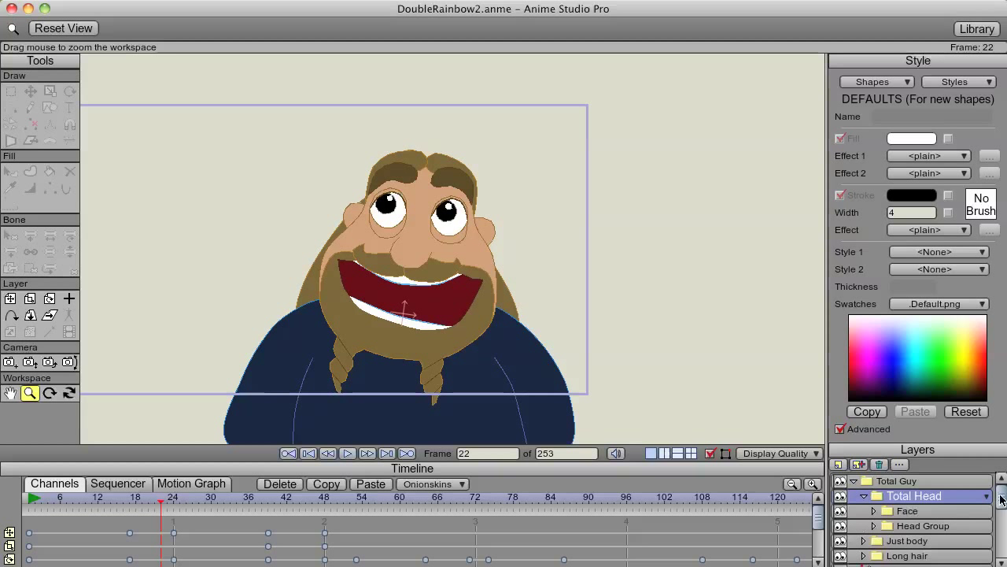
{"action": "mouse_move", "coordinate": [1002, 501]}
{"action": "left_mouse_down"}
{"action": "mouse_move", "coordinate": [998, 532]}
{"action": "mouse_move", "coordinate": [1002, 493]}
{"action": "mouse_move", "coordinate": [1003, 551]}
{"action": "mouse_move", "coordinate": [1003, 492]}
{"action": "left_mouse_up"}
{"action": "left_click", "coordinate": [872, 516]}
{"action": "left_click", "coordinate": [873, 516]}
{"action": "left_click", "coordinate": [873, 497]}
{"action": "left_click", "coordinate": [874, 511]}
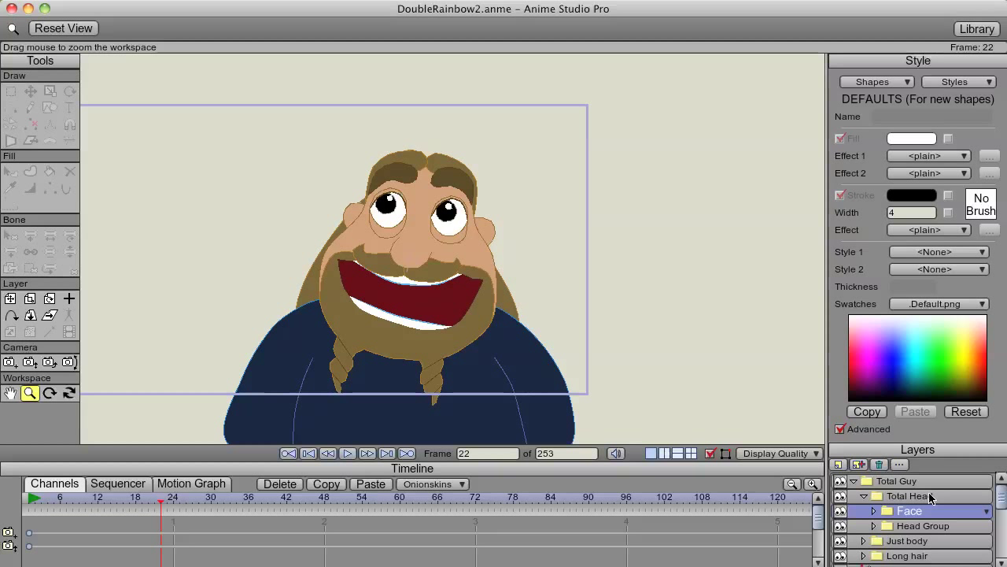
Collapse the Total Head group, then the Total Guy group, in the Layers panel.
{"action": "left_click", "coordinate": [863, 496]}
{"action": "left_click", "coordinate": [855, 482]}
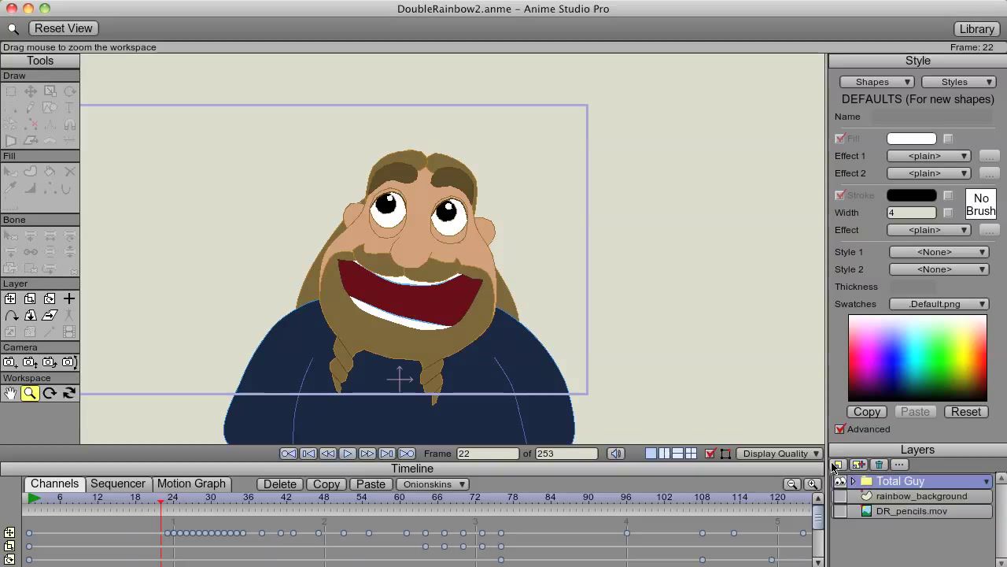